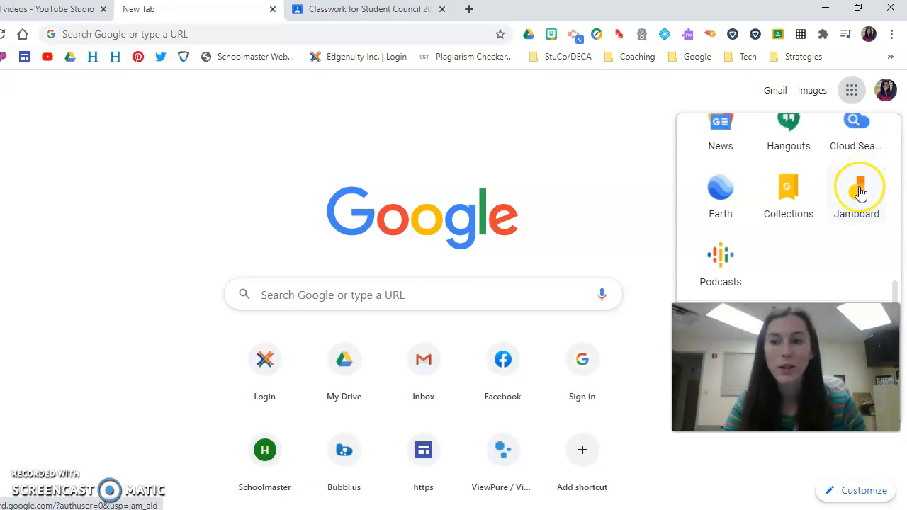
Step: Open Google Jamboard and filter the recent jams to those owned by me
left_click(862, 192)
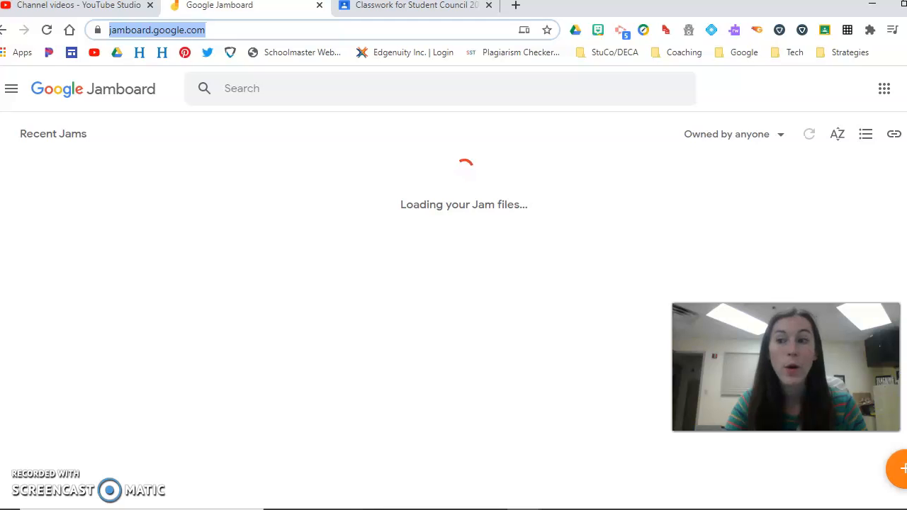
left_click(774, 138)
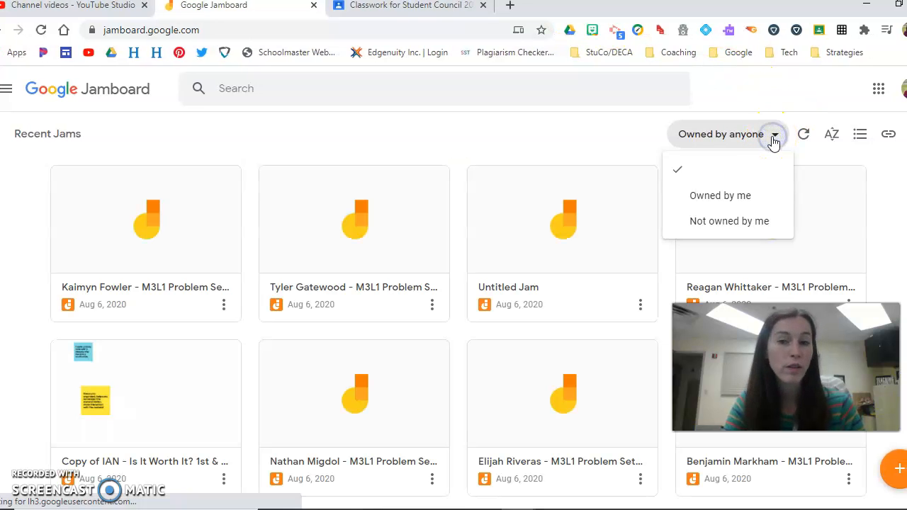
left_click(723, 197)
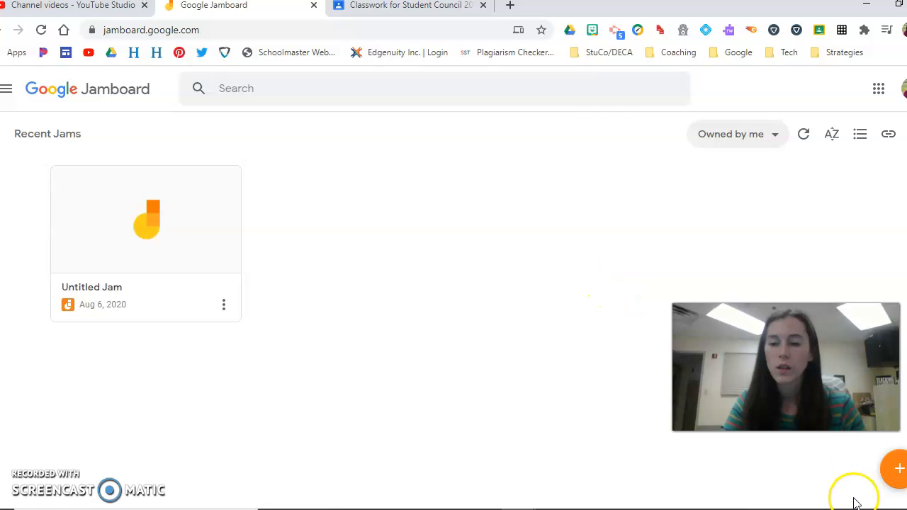
Step: Create a new jam and add blank frames until it has four
left_click(899, 473)
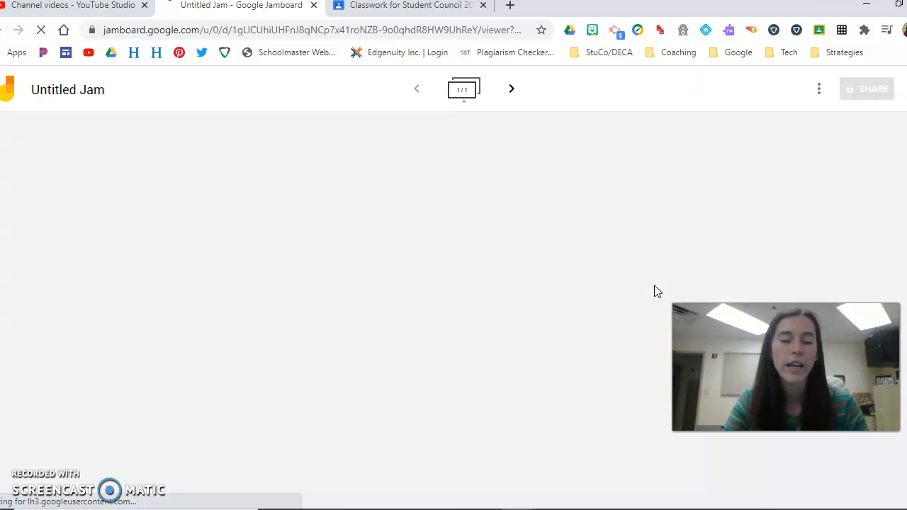
left_click(412, 232)
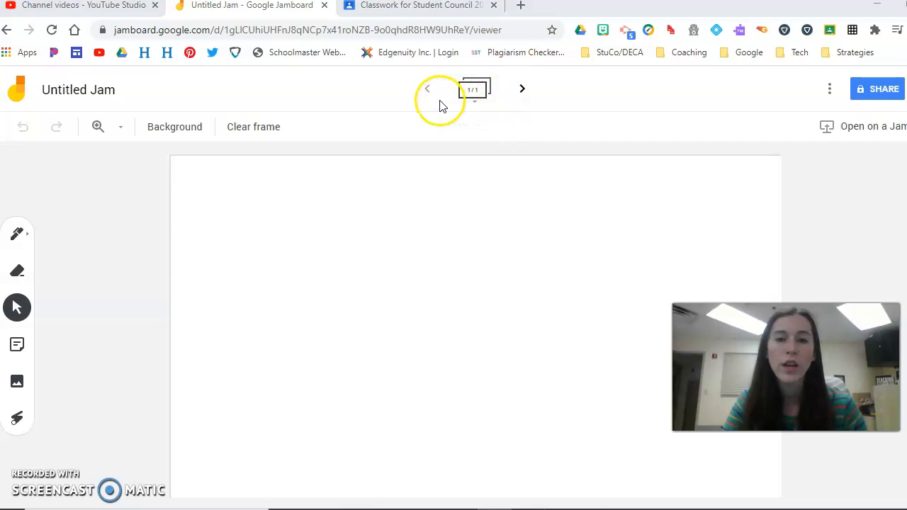
left_click(522, 91)
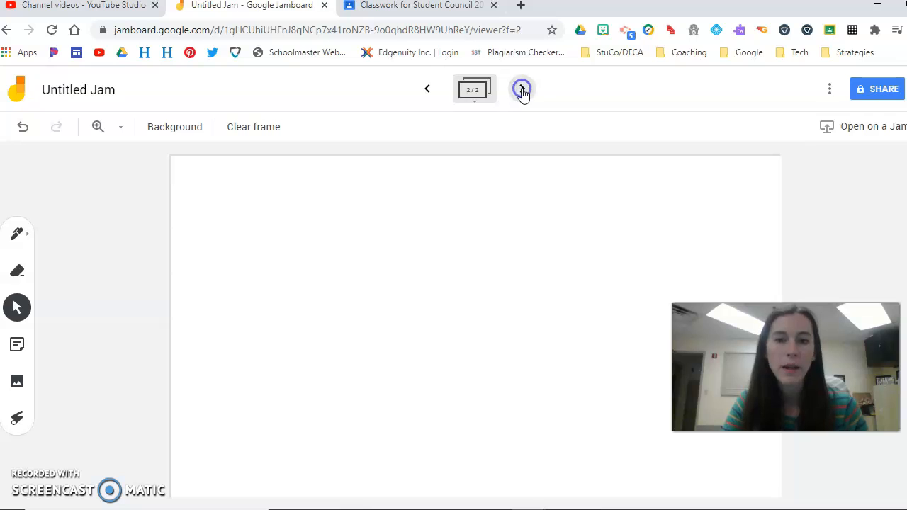
left_click(522, 91)
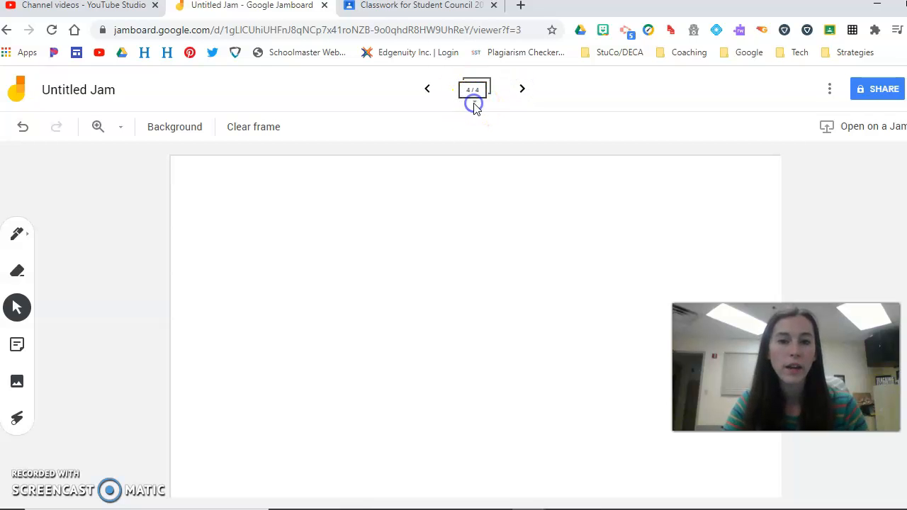
Step: Expand the frame overview and insert a blank frame between frames 2 and 3
left_click(475, 103)
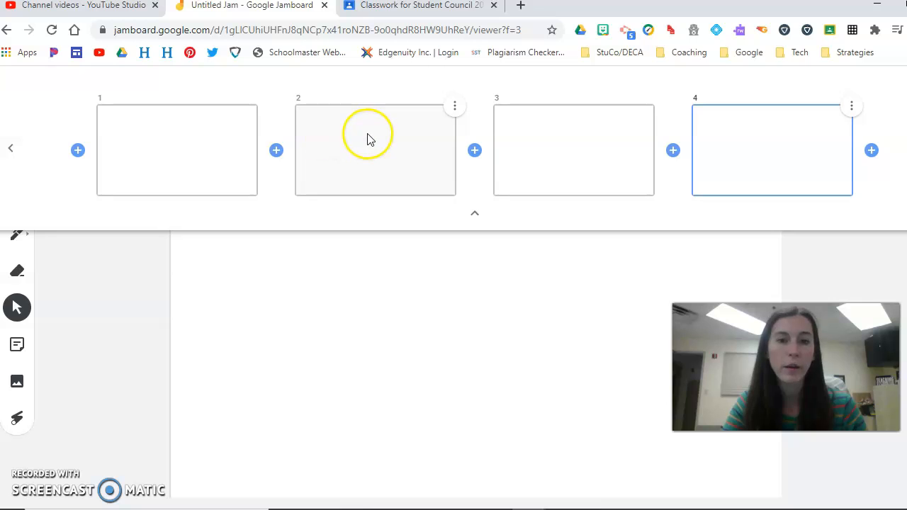
left_click_drag(369, 136, 845, 137)
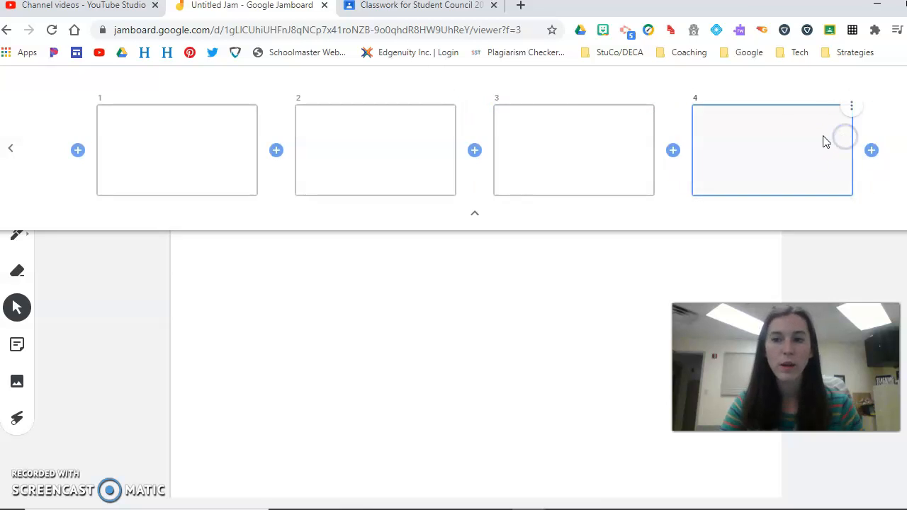
left_click(476, 150)
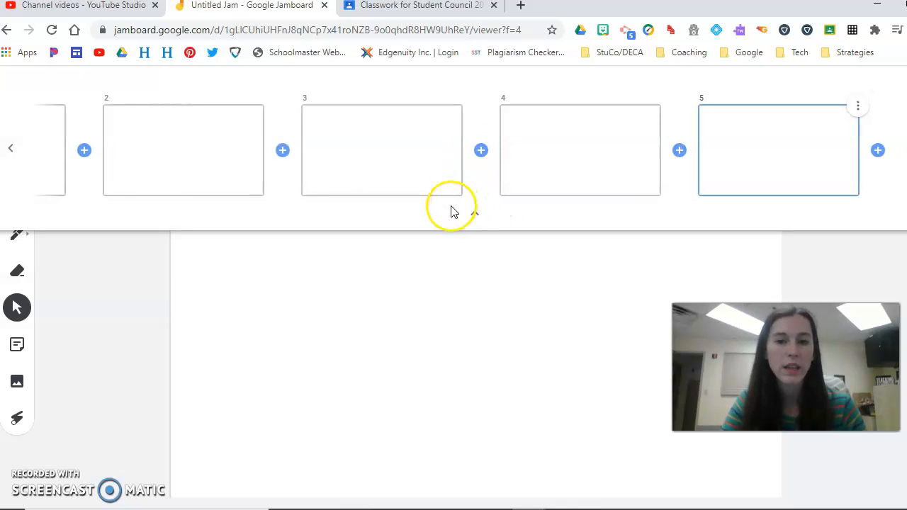
Step: Delete frame 3 from the overview and return to the first frame
left_click(417, 180)
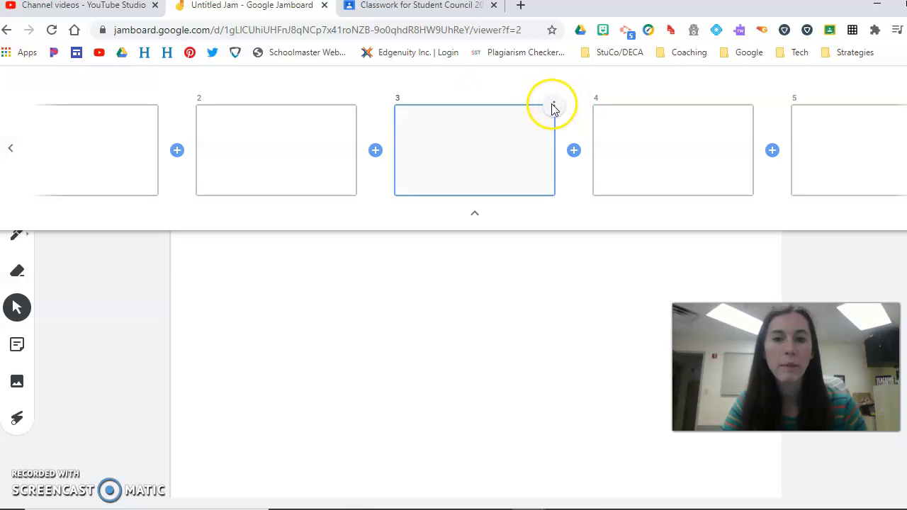
left_click(553, 107)
left_click(533, 132)
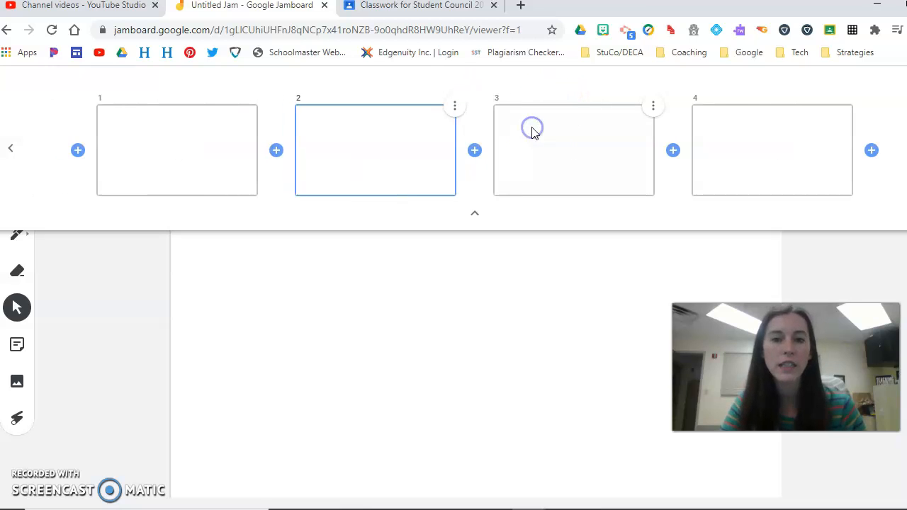
left_click(480, 209)
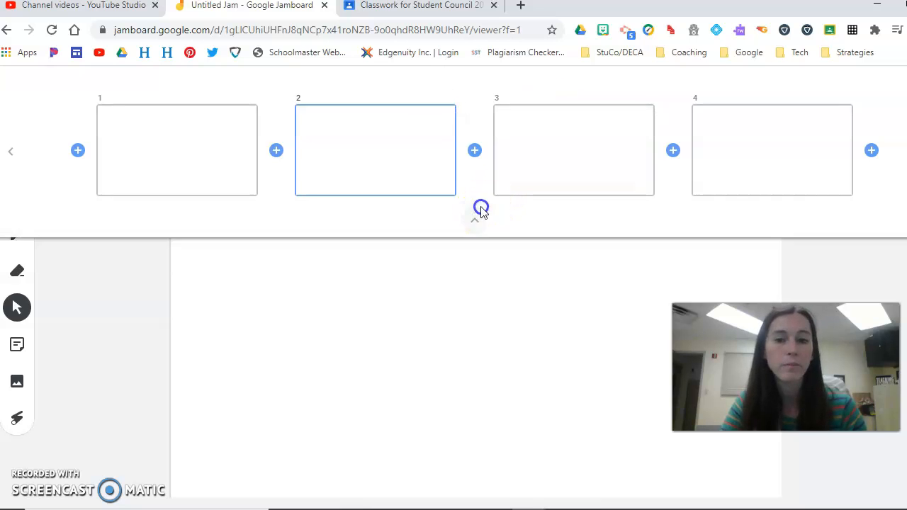
left_click(427, 90)
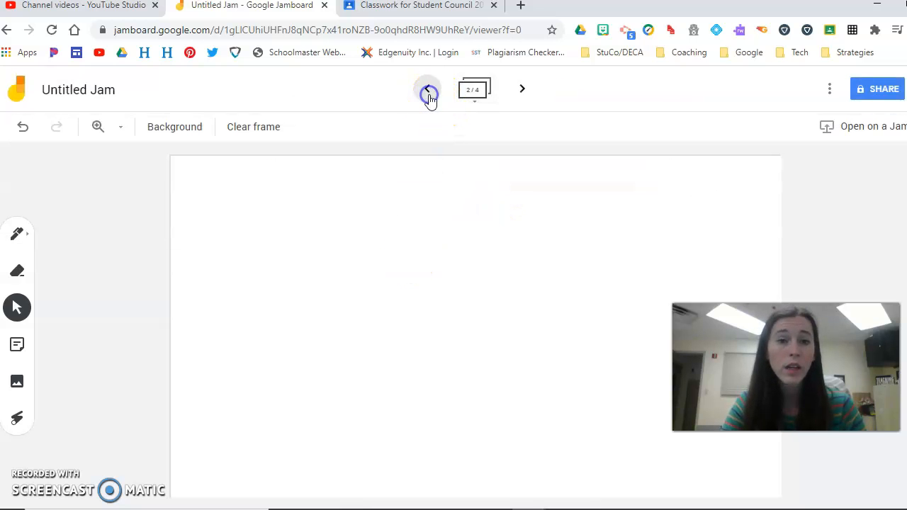
Step: Try the dotted, lined, square-grid and gray graph backgrounds on the first frame
left_click(176, 127)
left_click(190, 158)
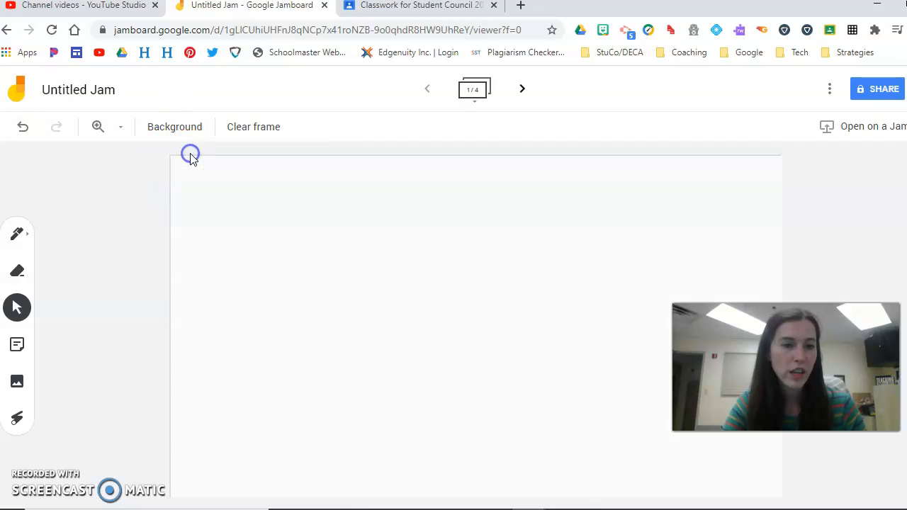
left_click(177, 128)
left_click(211, 158)
left_click(194, 133)
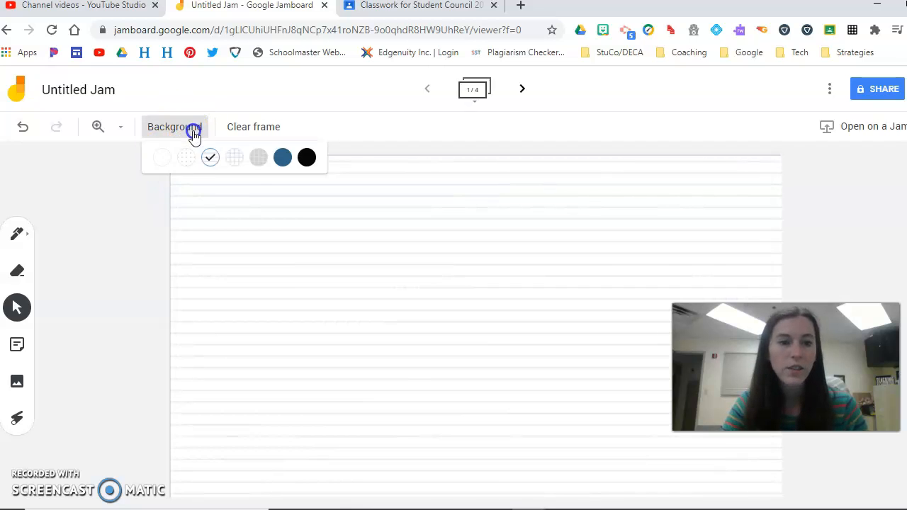
left_click(235, 157)
left_click(177, 127)
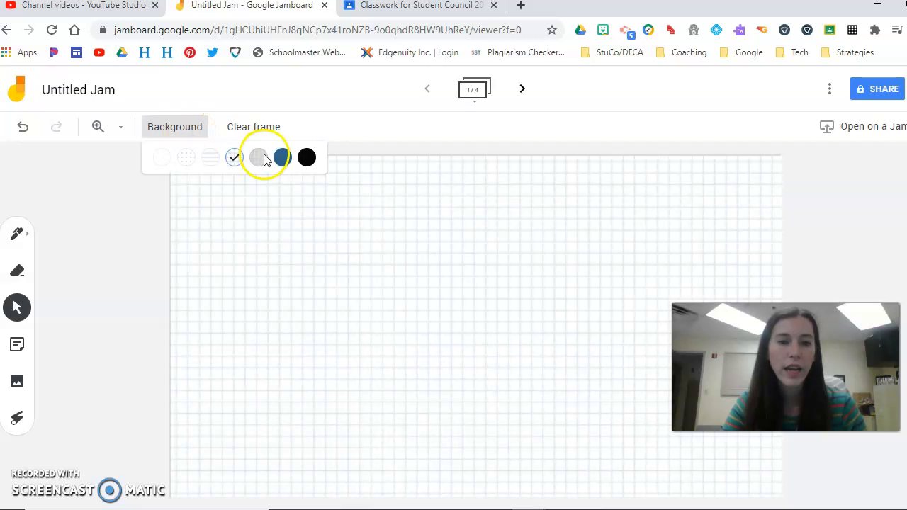
left_click(279, 157)
left_click(195, 126)
left_click(258, 158)
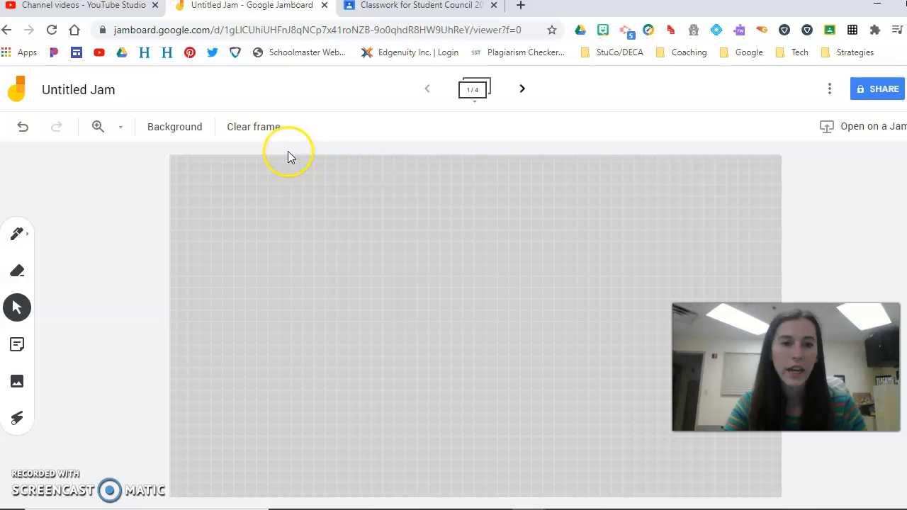
Step: Set the first frame's background to plain white
left_click(259, 131)
left_click(28, 243)
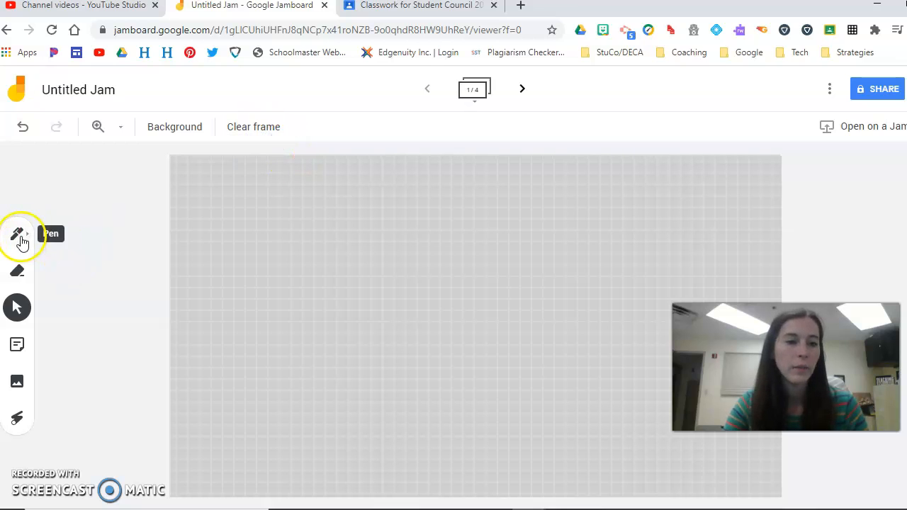
left_click(181, 143)
left_click(160, 155)
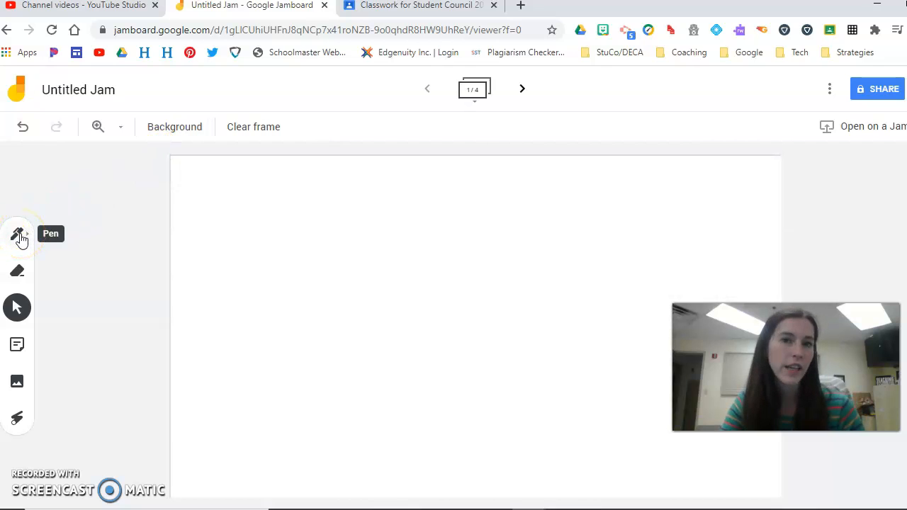
Step: Draw a looping freehand line with the black pen across the upper part of the first frame
left_click(18, 236)
left_click(252, 244)
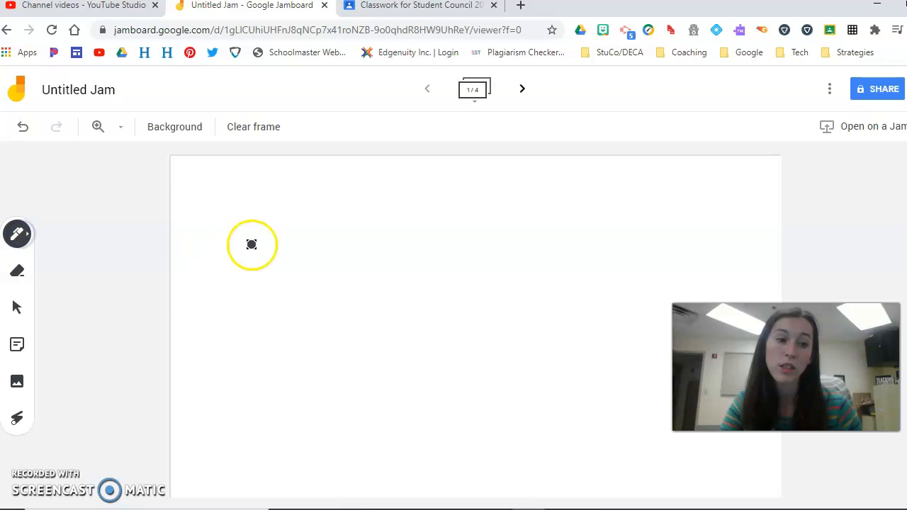
mouse_move(313, 247)
left_mouse_down()
mouse_move(411, 255)
mouse_move(383, 230)
left_mouse_up()
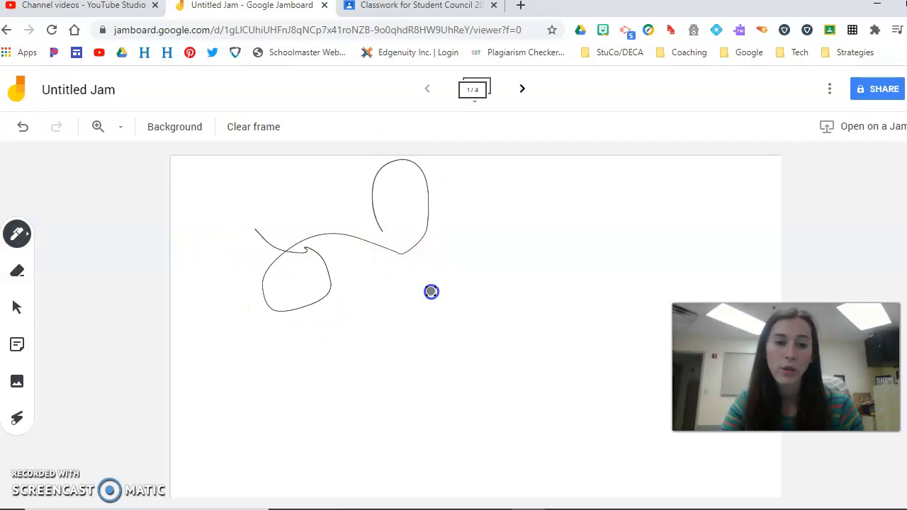
Step: Switch the drawing tool to the brush and paint a wide looping stroke over the pen drawing
left_click(20, 241)
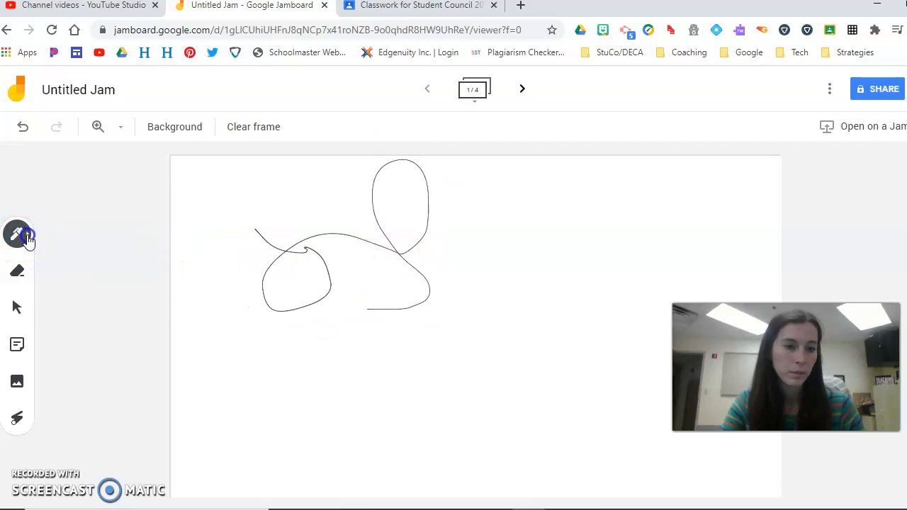
left_click(27, 239)
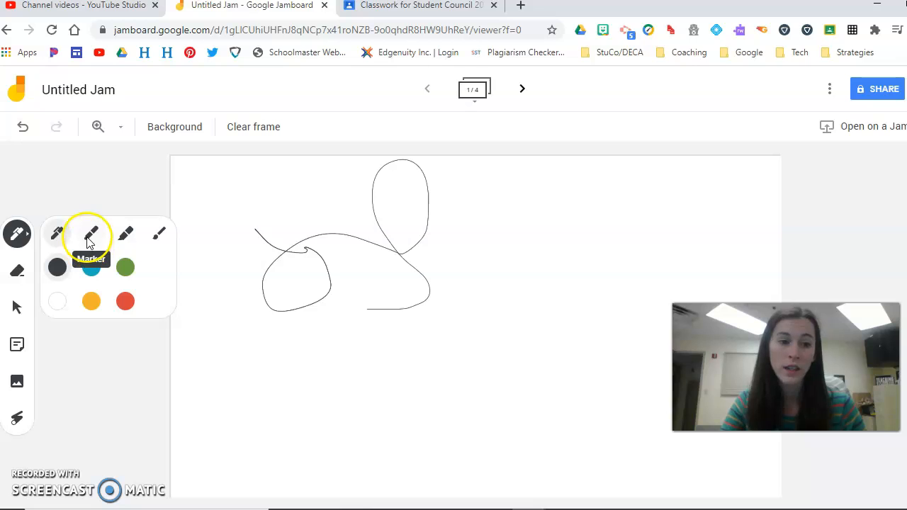
left_click(160, 234)
mouse_move(272, 239)
left_mouse_down()
mouse_move(310, 304)
mouse_move(461, 231)
mouse_move(347, 379)
mouse_move(390, 267)
mouse_move(517, 196)
mouse_move(524, 291)
left_mouse_up()
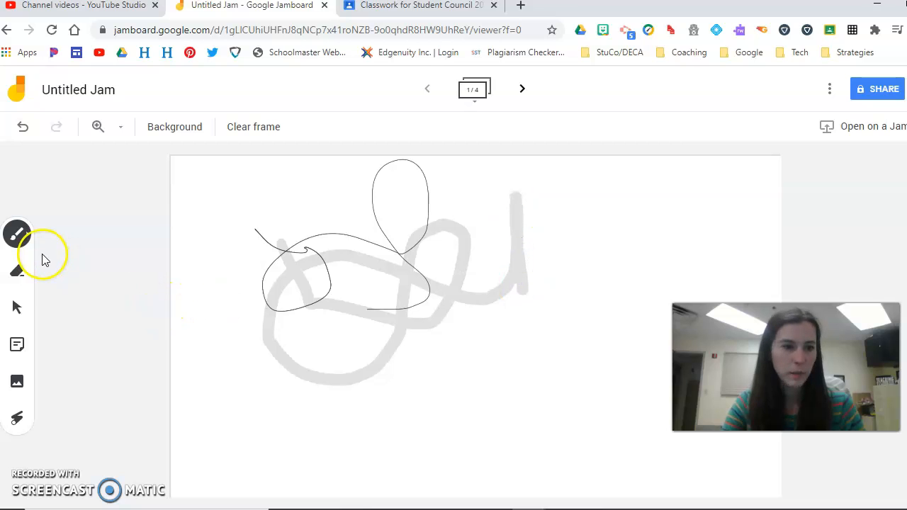
Step: Erase part of the left loops of the pen and brush strokes, and return to the Select tool
left_click(21, 271)
mouse_move(255, 244)
left_mouse_down()
mouse_move(281, 308)
mouse_move(311, 238)
left_mouse_up()
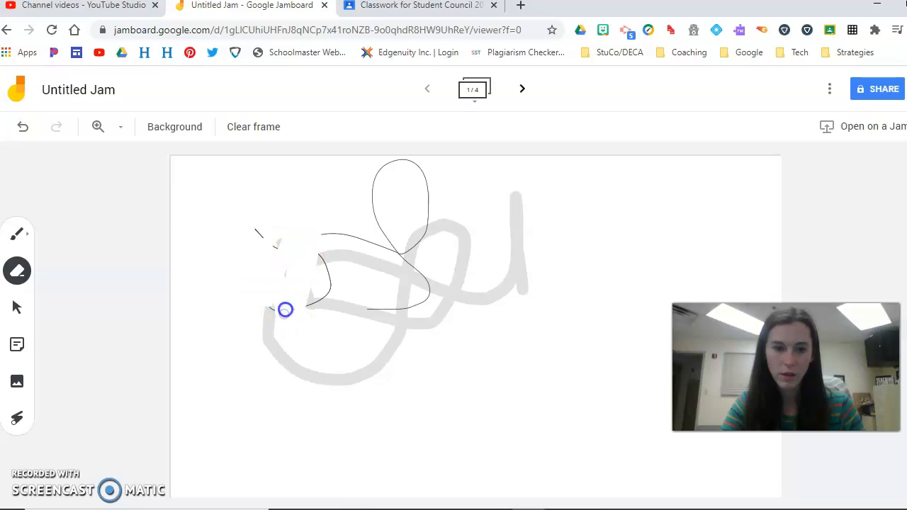
left_click(13, 312)
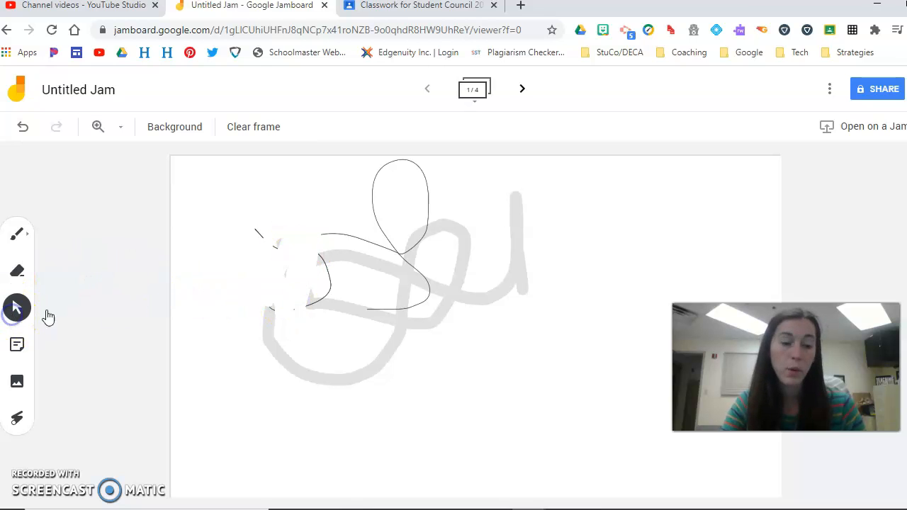
Step: Add an orange sticky note reading "hi" and move it toward the frame's left edge, clear of the pen loops
left_click(17, 345)
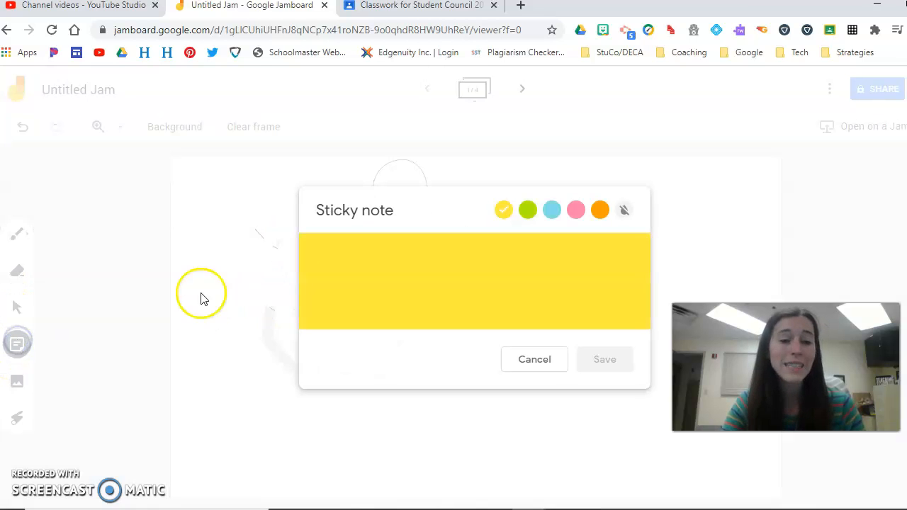
type("hi")
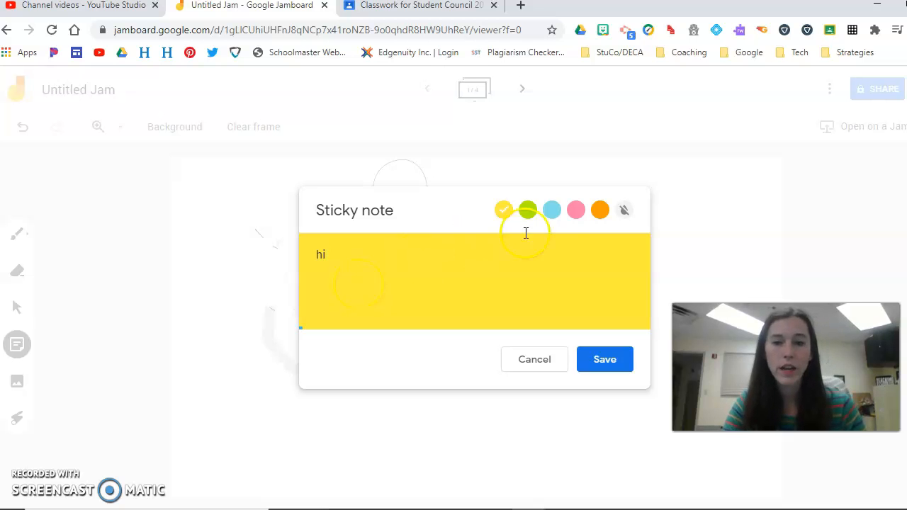
left_click(600, 210)
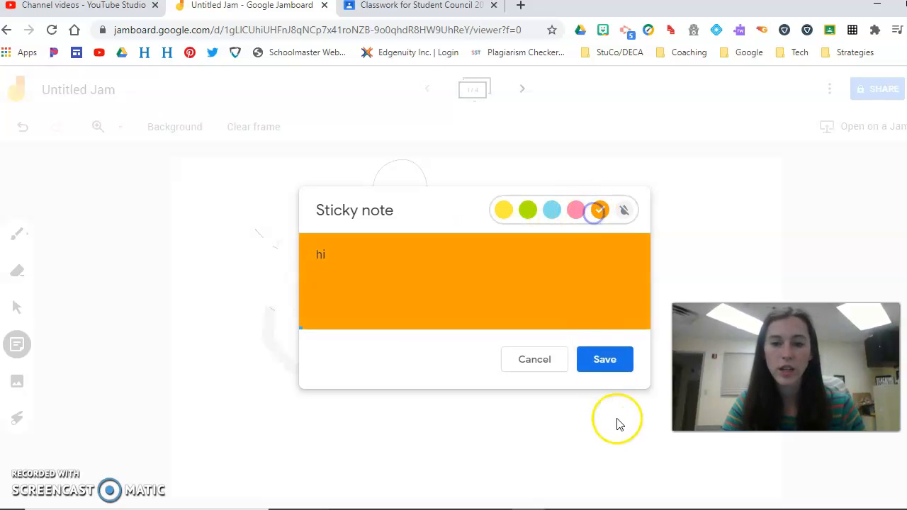
left_click(602, 377)
left_click(540, 353)
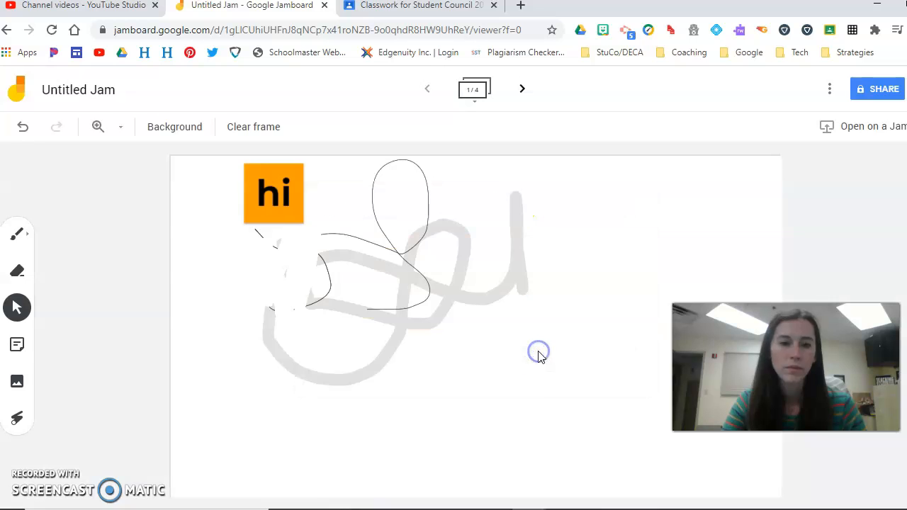
left_click_drag(246, 196, 200, 224)
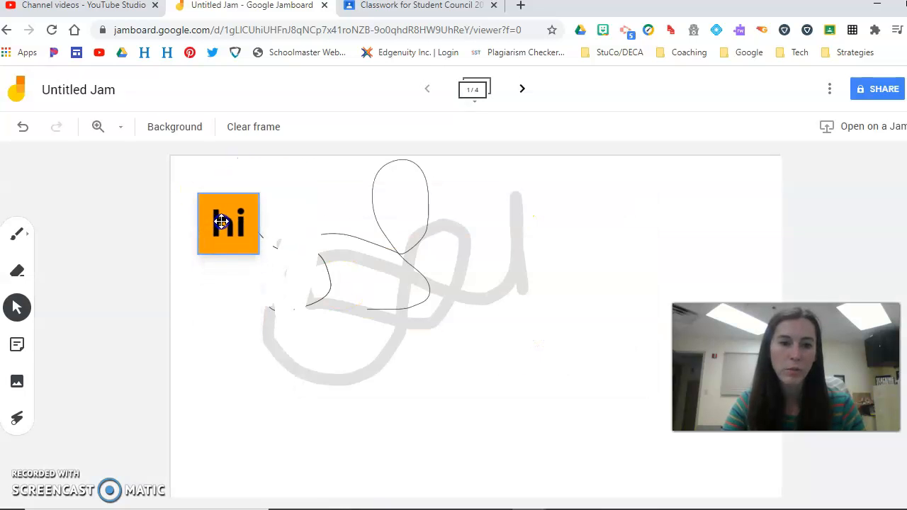
Step: Insert the first world map result from a Google image search for "map" into the frame
left_click(17, 381)
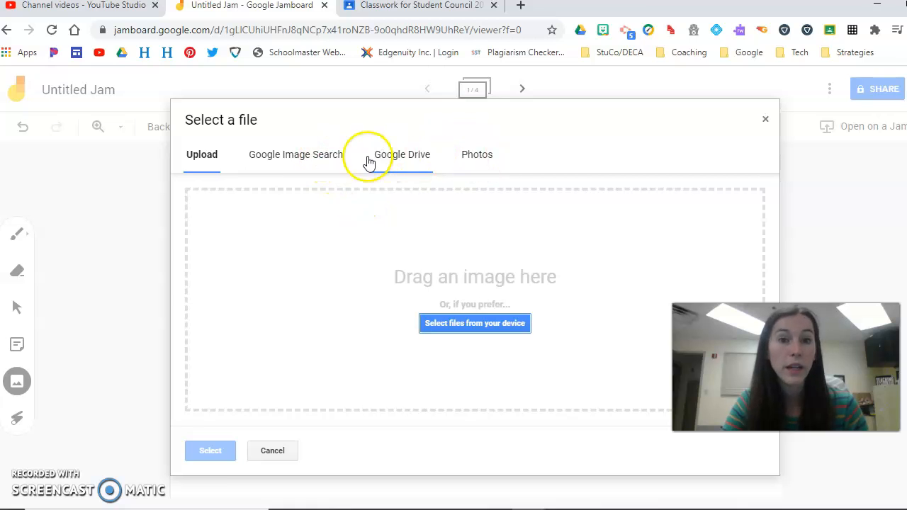
left_click(341, 157)
type("ma")
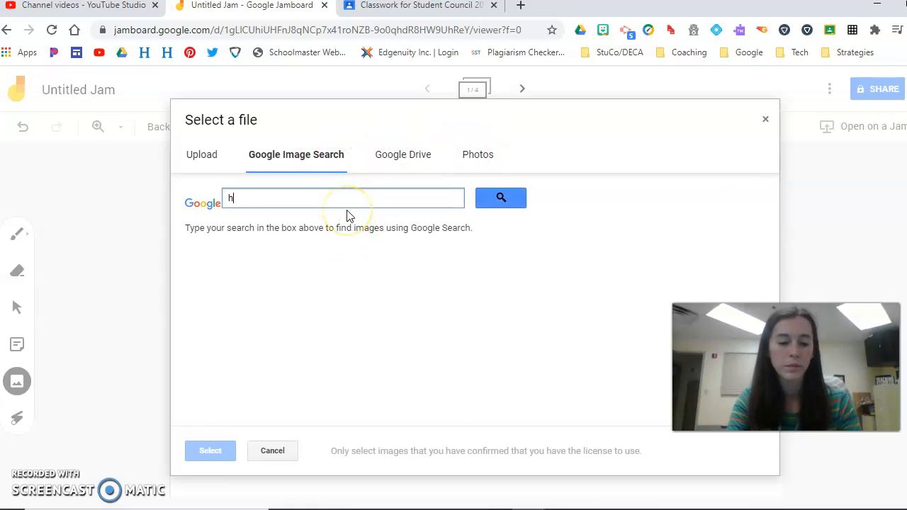
type("p")
key("Return")
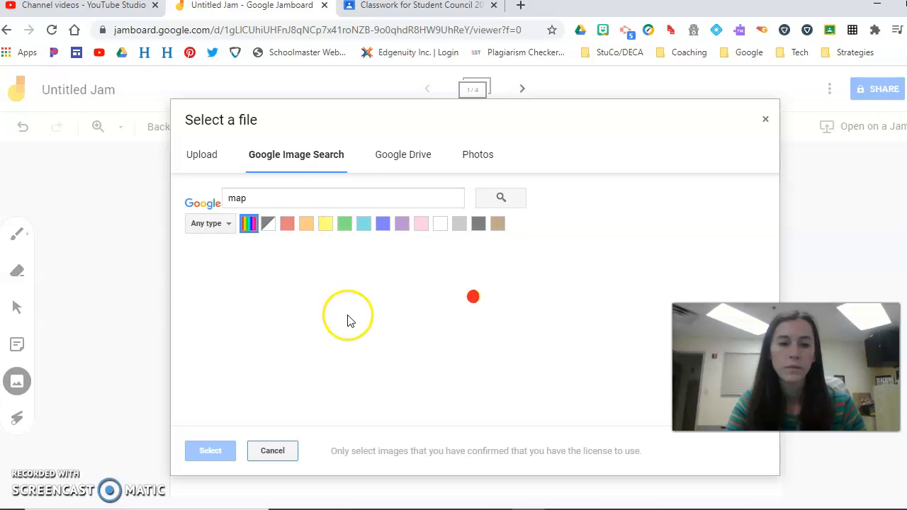
left_click(274, 308)
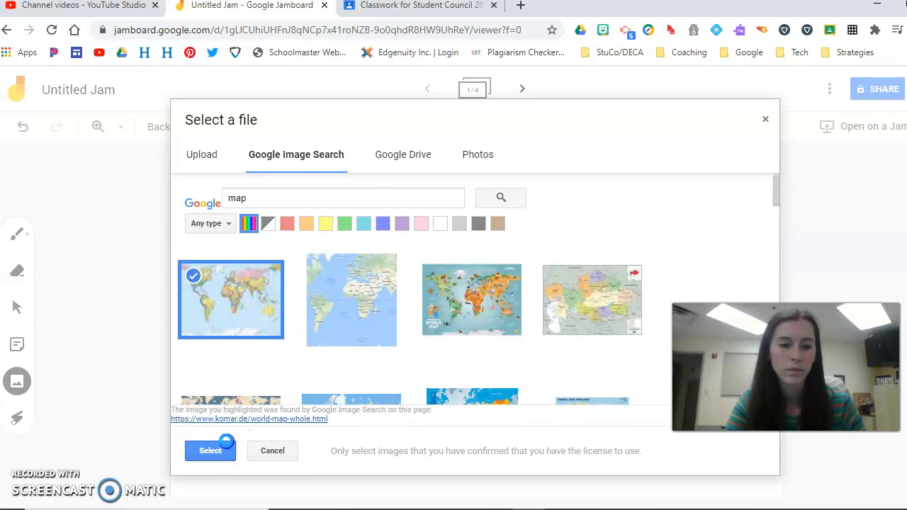
left_click(227, 446)
left_click(508, 324)
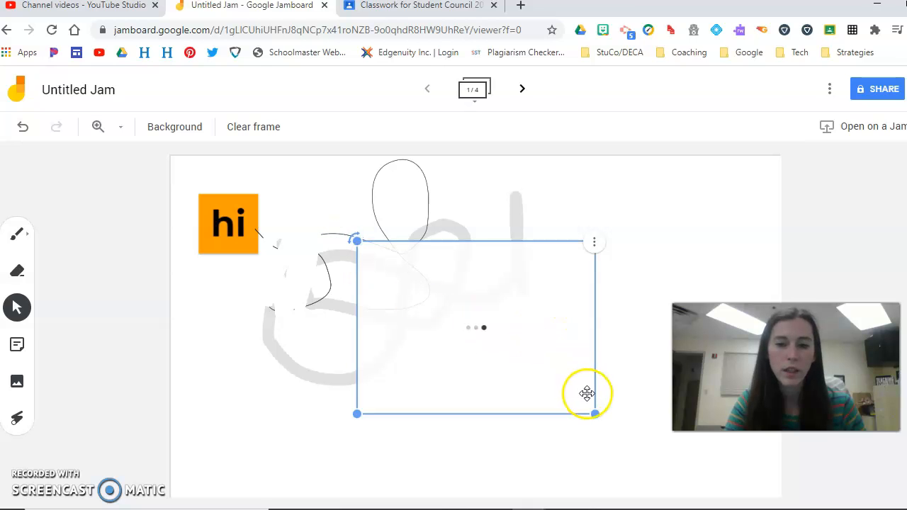
Step: Enlarge the world map slightly and move it to the upper right of the frame, dismissing its options without applying any
left_click_drag(596, 414, 624, 432)
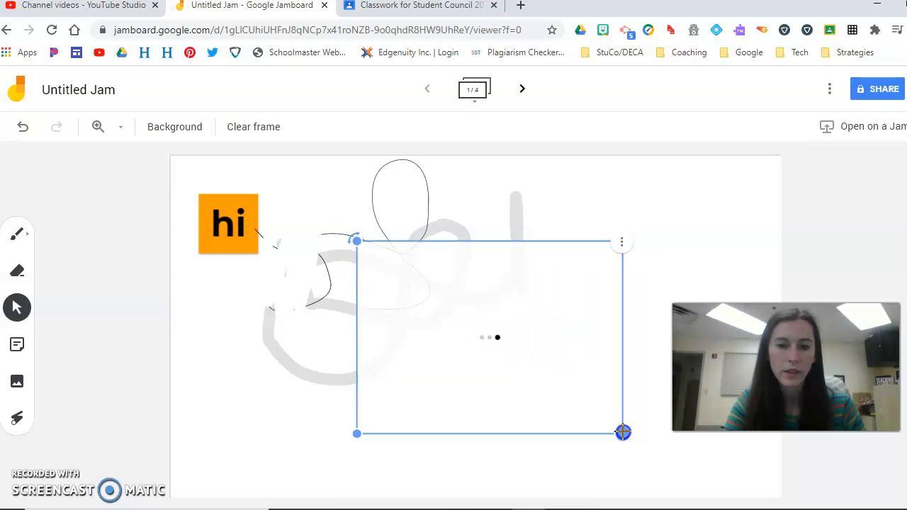
left_click(618, 245)
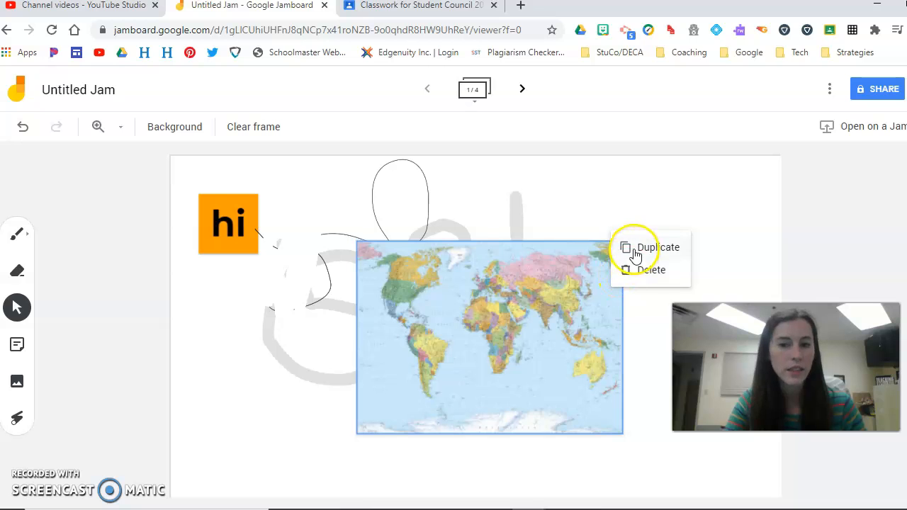
left_click(514, 301)
left_click_drag(447, 321, 576, 256)
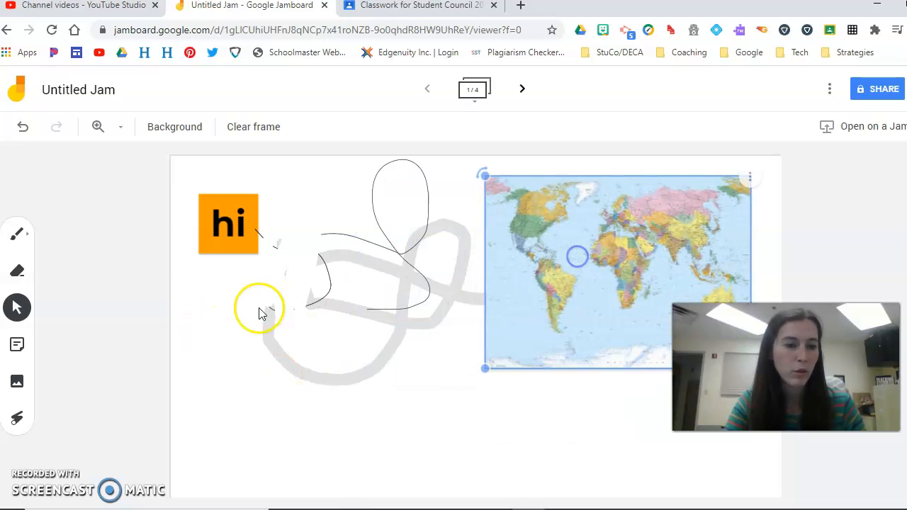
Step: Use the laser tool to trace across the drawing and circle South America on the map
left_click(17, 419)
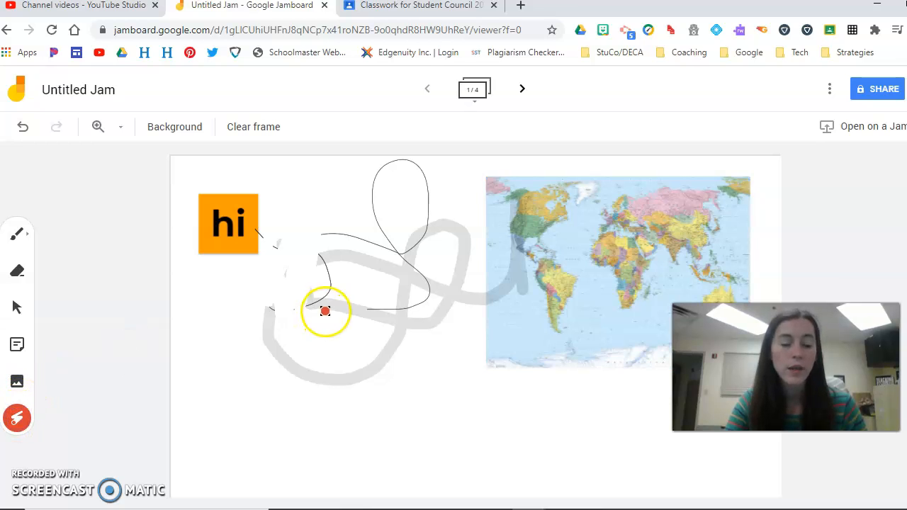
mouse_move(324, 273)
left_mouse_down()
mouse_move(263, 328)
mouse_move(397, 310)
mouse_move(367, 478)
mouse_move(401, 333)
mouse_move(588, 196)
mouse_move(541, 382)
mouse_move(343, 220)
mouse_move(226, 354)
mouse_move(440, 482)
mouse_move(632, 355)
mouse_move(432, 423)
mouse_move(487, 272)
mouse_move(658, 265)
mouse_move(480, 247)
mouse_move(373, 281)
mouse_move(516, 227)
mouse_move(573, 251)
mouse_move(545, 317)
mouse_move(541, 259)
mouse_move(571, 320)
mouse_move(543, 318)
mouse_move(585, 271)
mouse_move(552, 321)
left_mouse_up()
left_click_drag(559, 242, 525, 351)
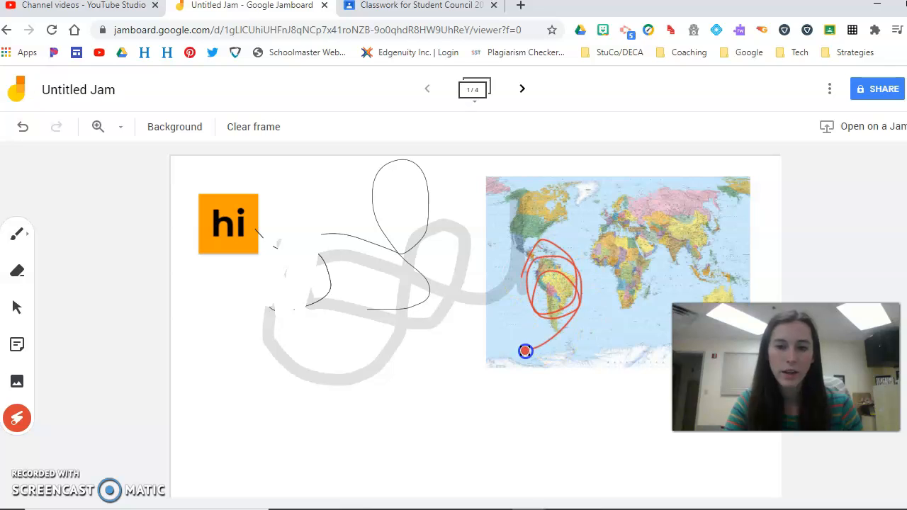
Step: Change the drawing tool from the brush to the black pen and clear the whole frame
left_click(22, 239)
left_click(27, 238)
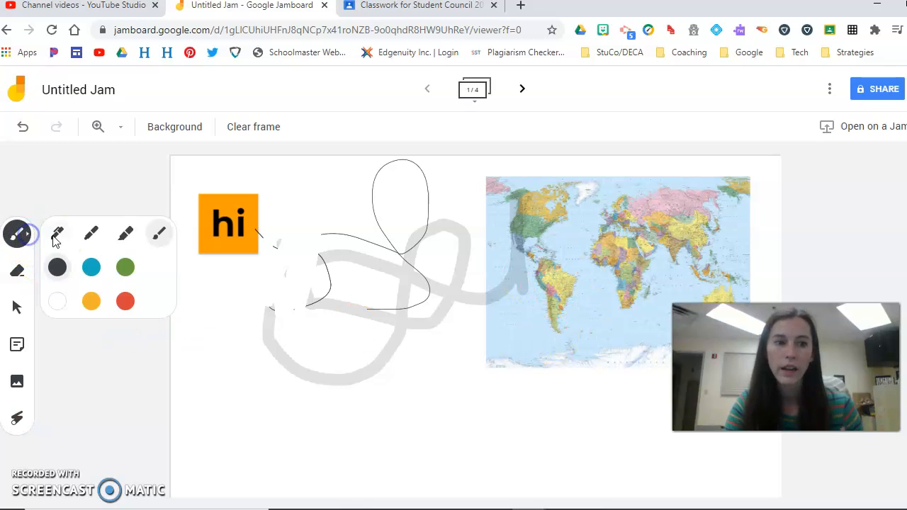
left_click(19, 240)
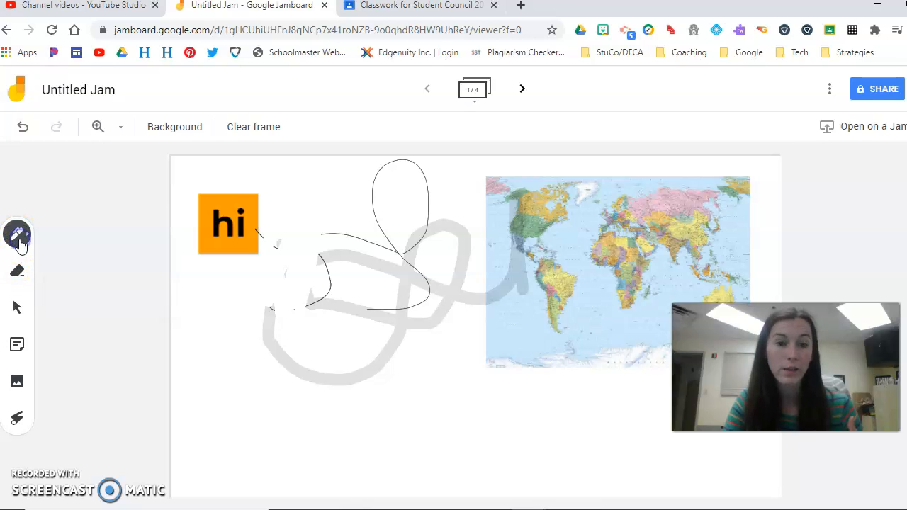
left_click(240, 132)
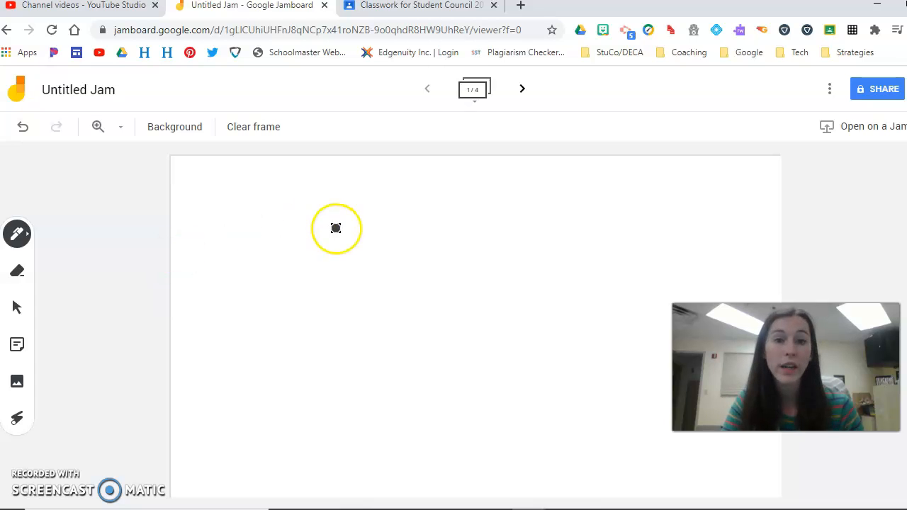
Step: Rename the jam as "test"
left_click(89, 91)
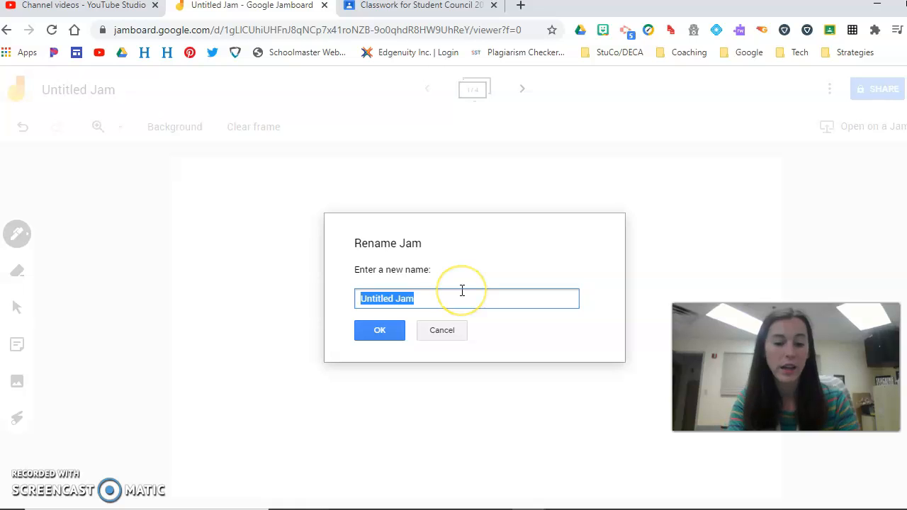
type("test")
key("Return")
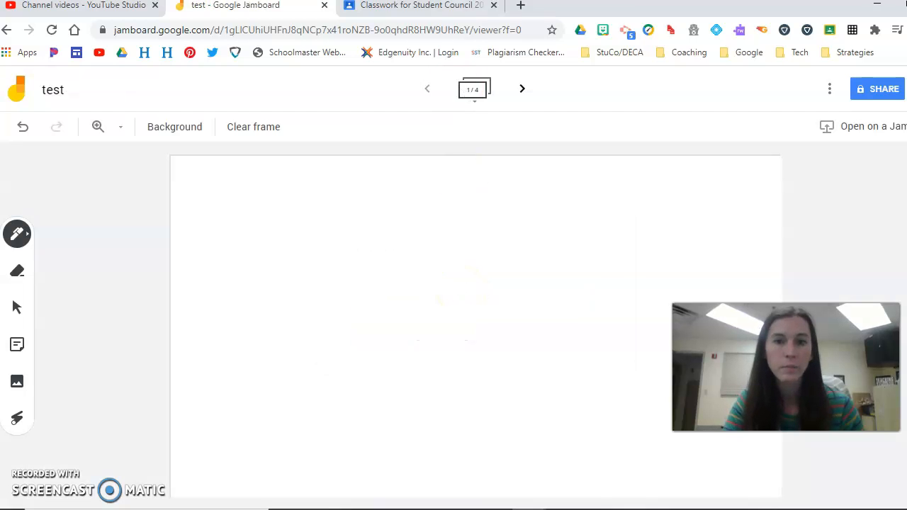
Step: Switch to the Student Council class in Google Classroom and start a new assignment
left_click(432, 9)
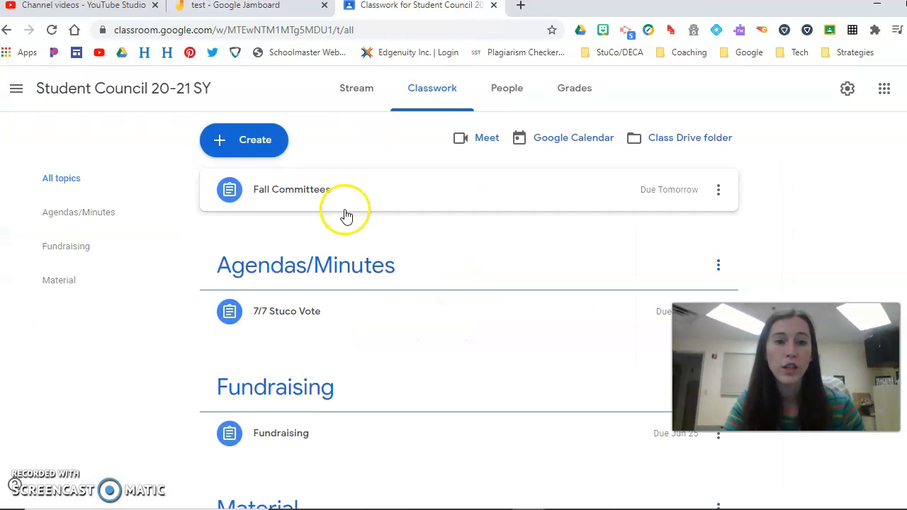
left_click(282, 148)
left_click(266, 186)
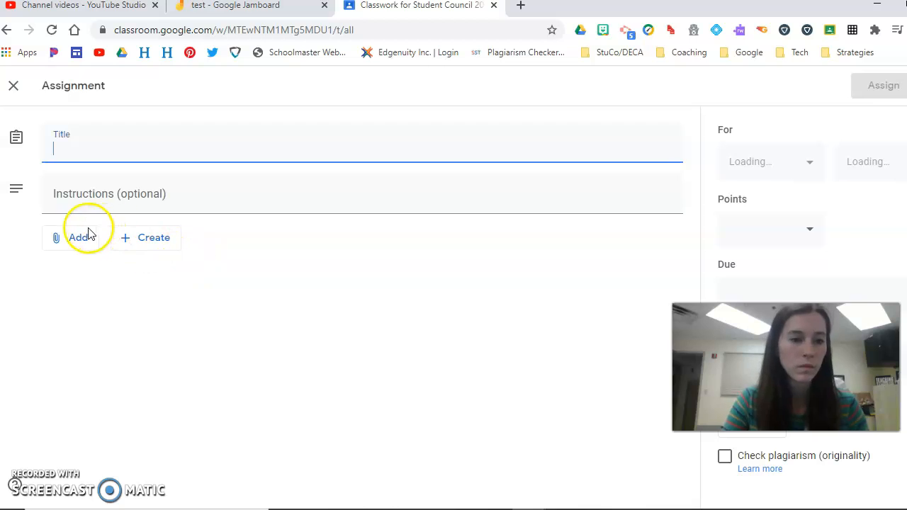
Step: Attach the "test" jam from Google Drive to the assignment and set it to make a copy for each student
left_click(86, 240)
left_click(90, 292)
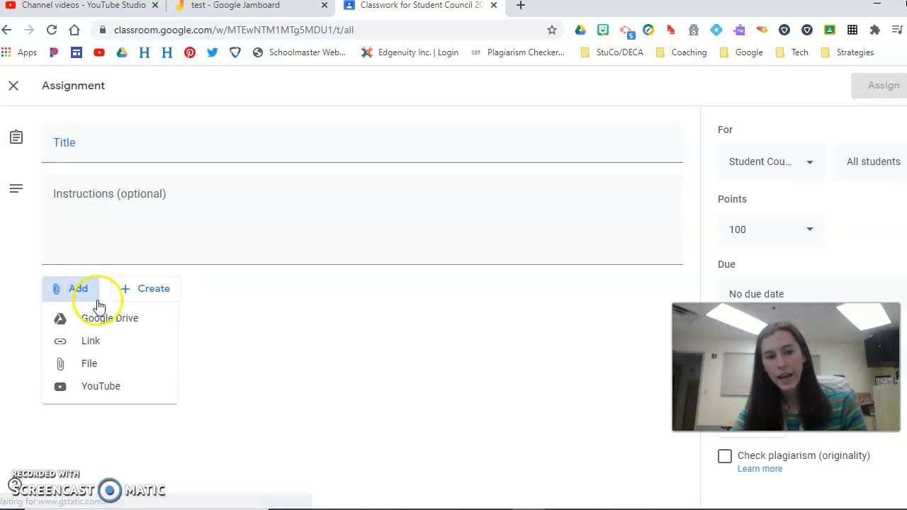
left_click(104, 327)
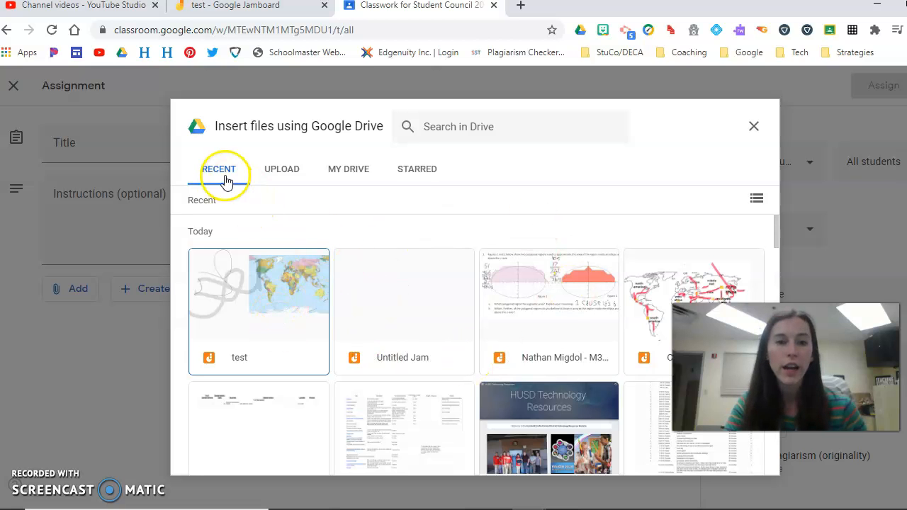
left_click(260, 319)
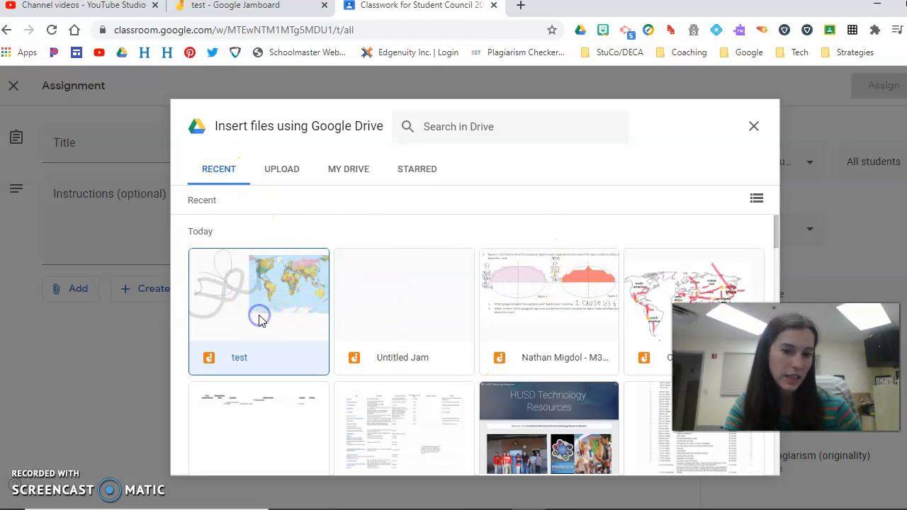
left_click(753, 470)
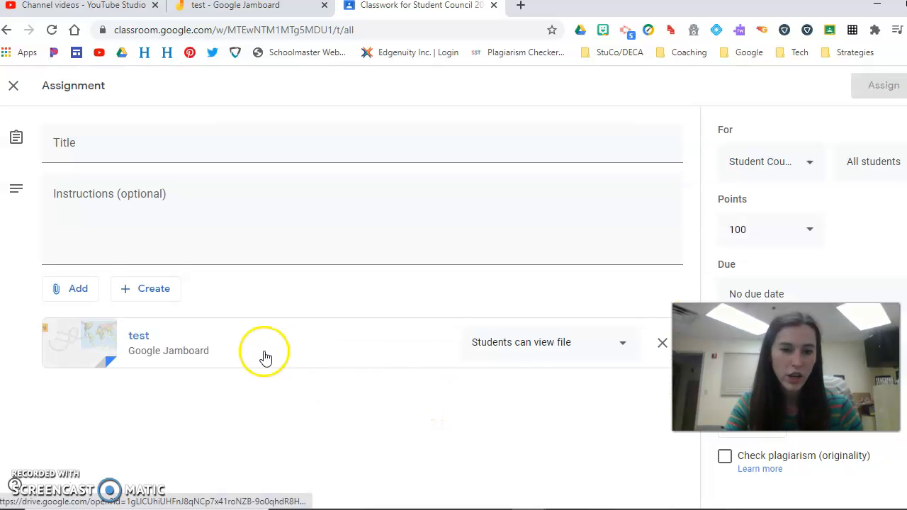
left_click(524, 352)
left_click(546, 412)
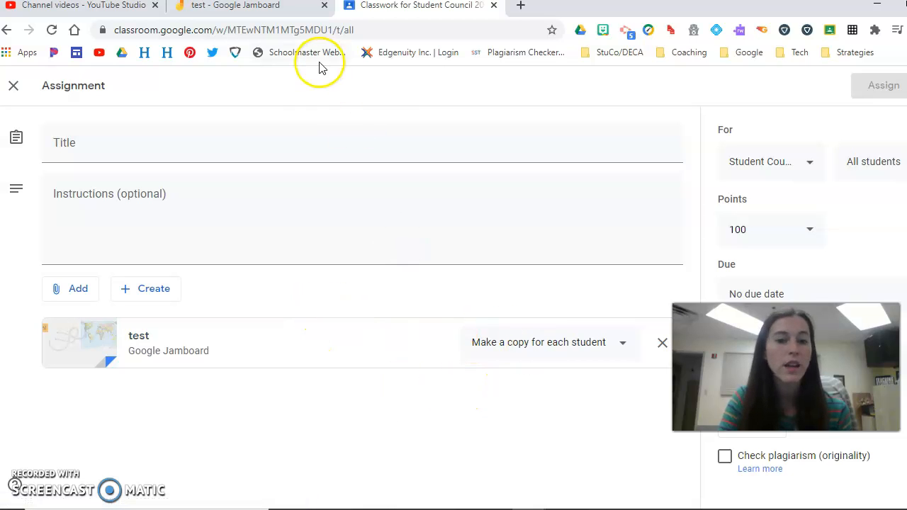
Step: Return to the "test" jam in Jamboard and handwrite the column sum 5 + 2 = 7 near the frame's left edge
left_click(287, 20)
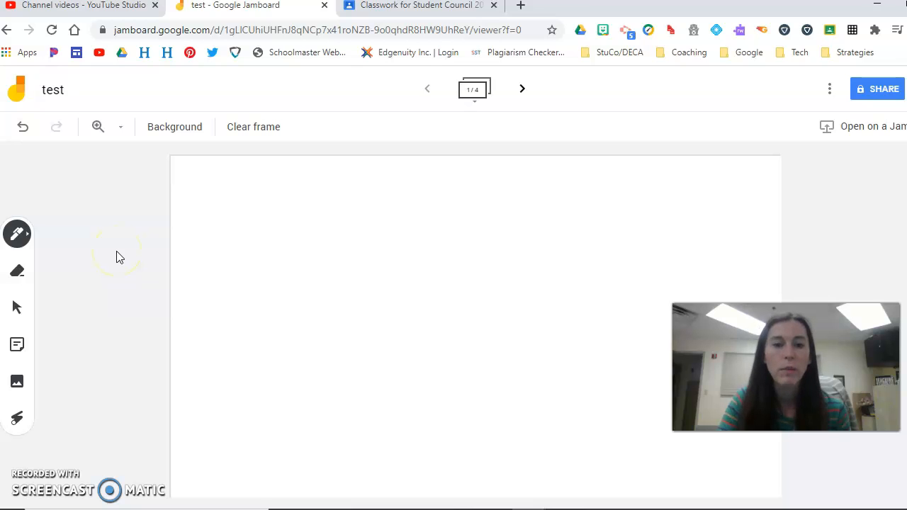
left_click_drag(238, 258, 242, 257)
mouse_move(224, 318)
left_mouse_down()
mouse_move(234, 315)
mouse_move(242, 342)
mouse_move(255, 346)
left_mouse_up()
left_click_drag(198, 322, 200, 348)
left_click_drag(186, 337, 191, 337)
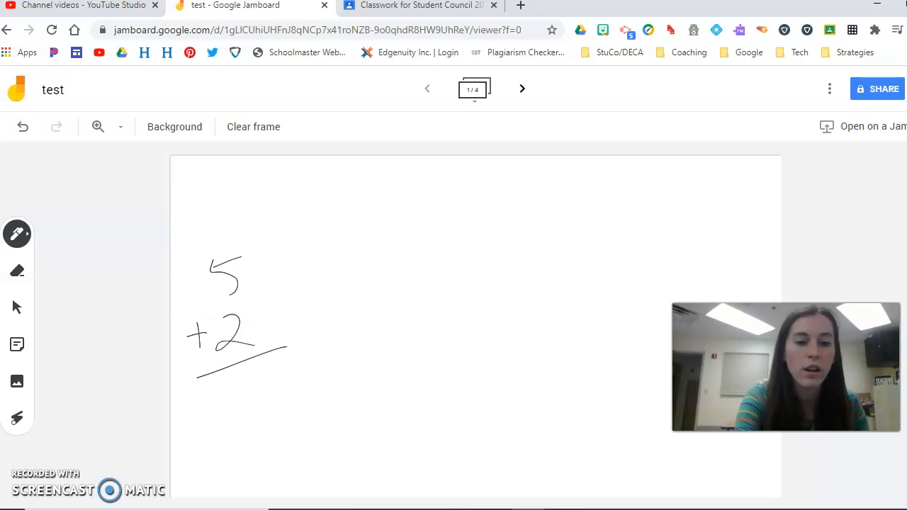
left_click_drag(229, 377, 250, 413)
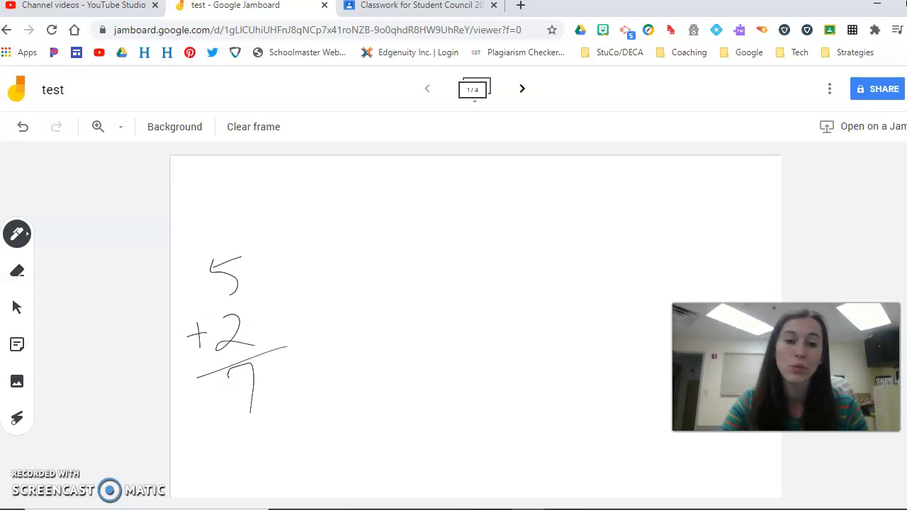
Step: Handwrite "Hello" with the pen in the upper middle of the frame
mouse_move(348, 229)
left_mouse_down()
mouse_move(345, 261)
mouse_move(374, 243)
left_mouse_up()
left_click_drag(378, 228, 378, 269)
left_click_drag(408, 236, 413, 263)
left_click_drag(474, 225, 475, 225)
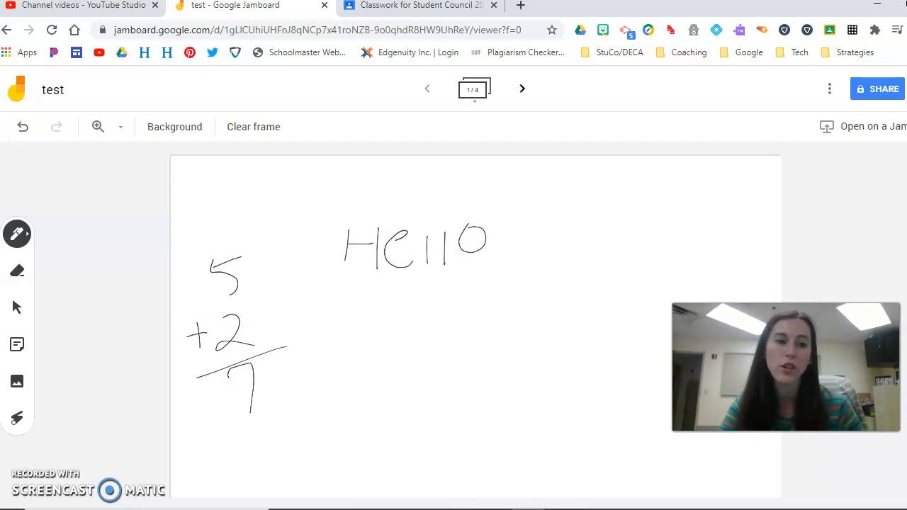
Step: Erase parts of the handwritten "Hello" with strokes of the eraser
left_click(17, 270)
mouse_move(357, 223)
left_mouse_down()
mouse_move(356, 244)
mouse_move(397, 238)
left_mouse_up()
mouse_move(407, 207)
left_mouse_down()
mouse_move(417, 229)
mouse_move(506, 257)
mouse_move(512, 291)
mouse_move(504, 309)
left_mouse_up()
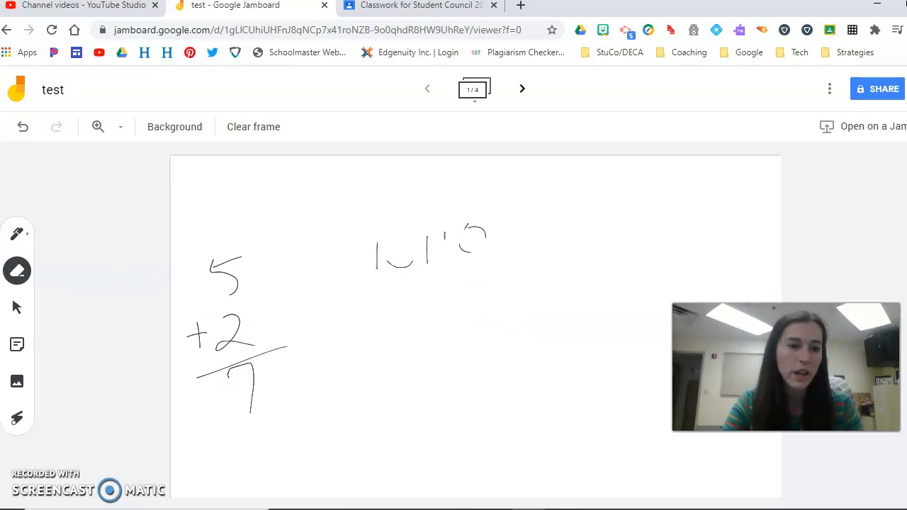
Step: Handwrite a second column sum 5 + 2 = 7 with the pen below the partly erased word
left_click(17, 235)
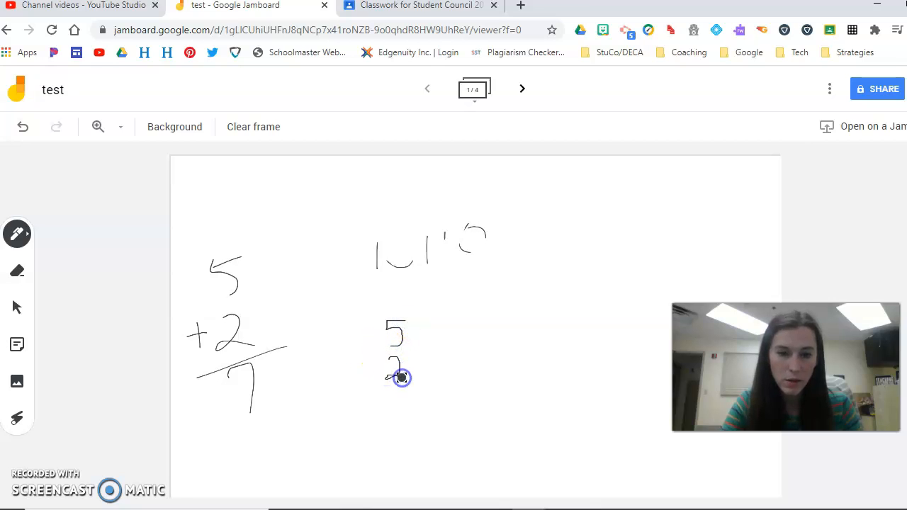
mouse_move(369, 390)
left_mouse_down()
mouse_move(430, 389)
mouse_move(407, 398)
mouse_move(394, 428)
left_mouse_up()
left_click_drag(368, 363, 368, 374)
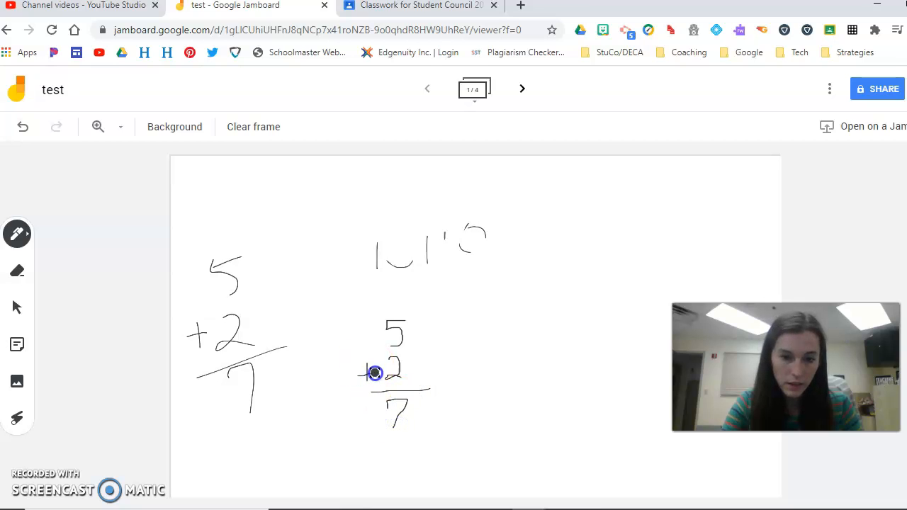
Step: Point out the handwriting with the laser tool, tracing over both column sums
left_click(16, 421)
mouse_move(275, 222)
left_mouse_down()
mouse_move(233, 234)
mouse_move(208, 376)
mouse_move(220, 298)
mouse_move(209, 429)
mouse_move(214, 368)
mouse_move(219, 383)
mouse_move(413, 305)
mouse_move(379, 445)
mouse_move(428, 358)
mouse_move(364, 340)
mouse_move(375, 431)
mouse_move(526, 338)
mouse_move(609, 324)
left_mouse_up()
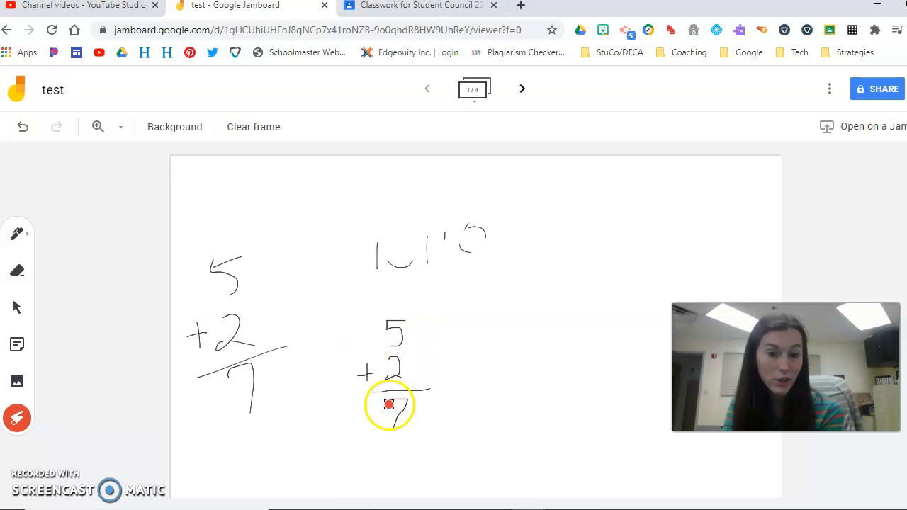
mouse_move(409, 343)
left_mouse_down()
mouse_move(380, 439)
mouse_move(414, 345)
left_mouse_up()
mouse_move(244, 322)
left_mouse_down()
mouse_move(241, 278)
mouse_move(242, 363)
left_mouse_up()
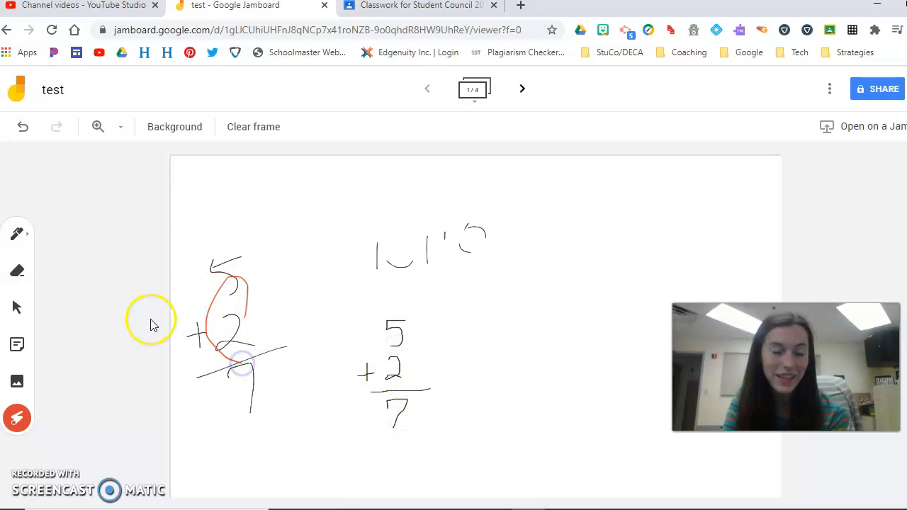
Step: Switch back to the pen and clear the handwriting from the frame
left_click(17, 235)
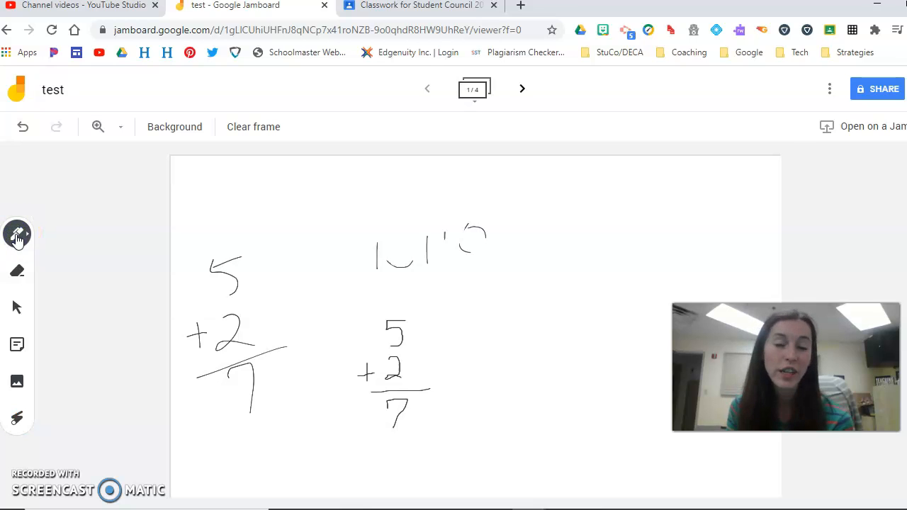
left_click(241, 125)
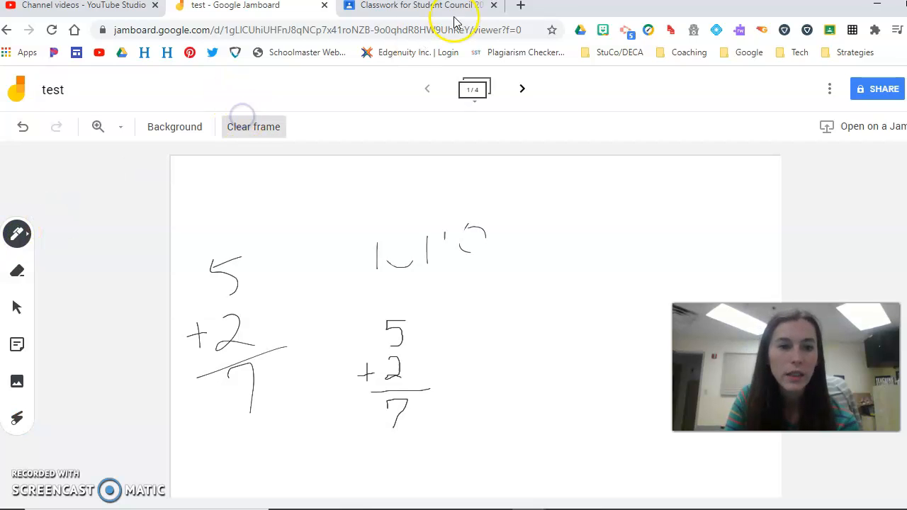